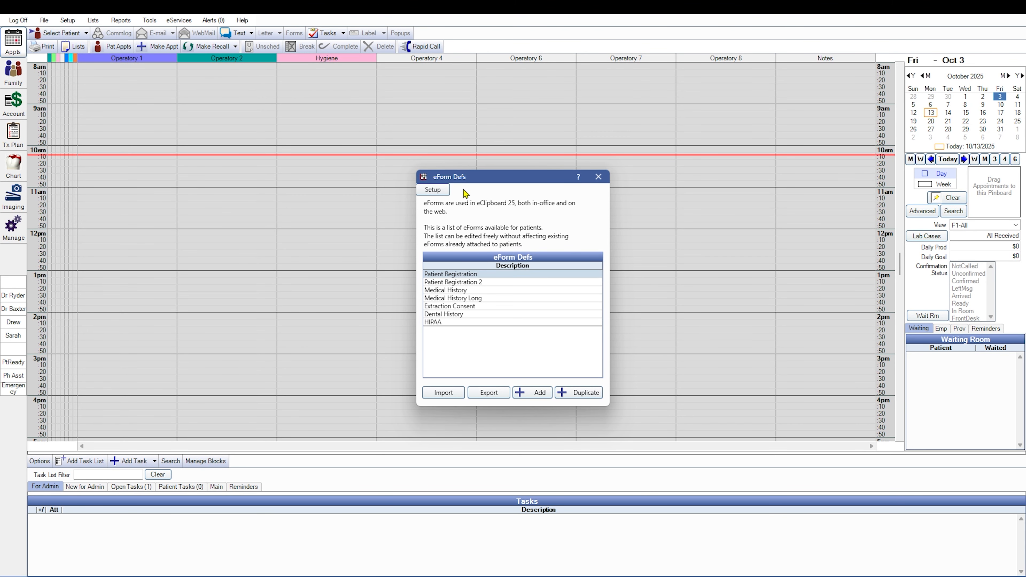
# Set the eForm default space to the right of each field to 20 and save the setup.
pyautogui.click(436, 191)
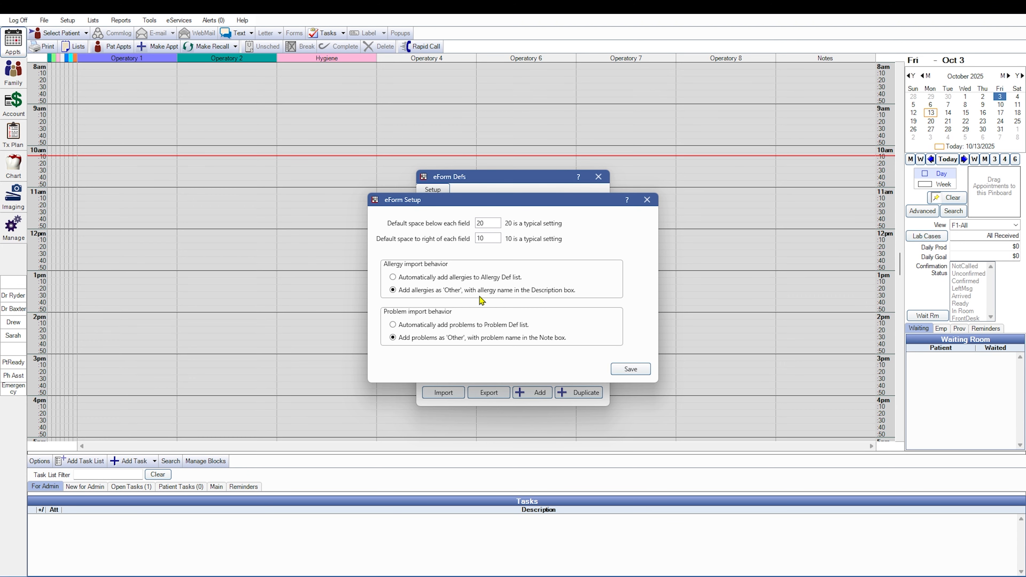
pyautogui.moveTo(491, 238); pyautogui.dragTo(419, 245)
pyautogui.write('20')
pyautogui.click(643, 370)
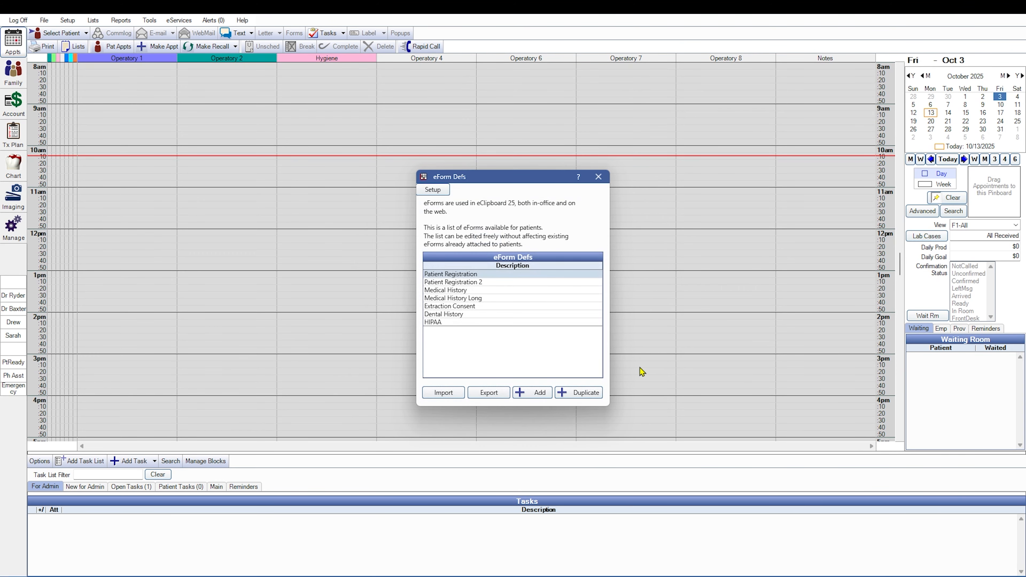
# Add a blank eForm and set its maximum width to 600.
pyautogui.click(532, 394)
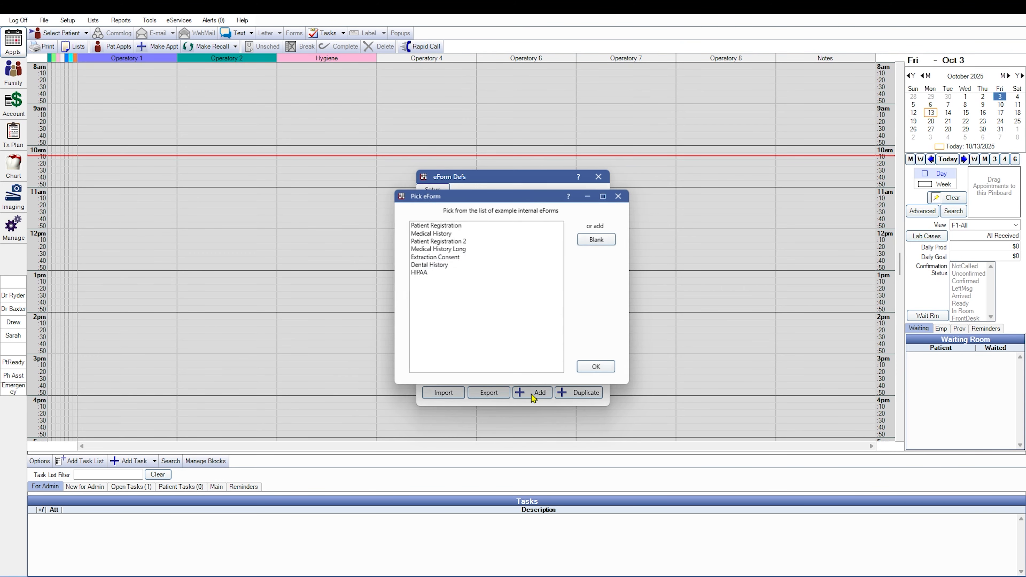
pyautogui.click(606, 238)
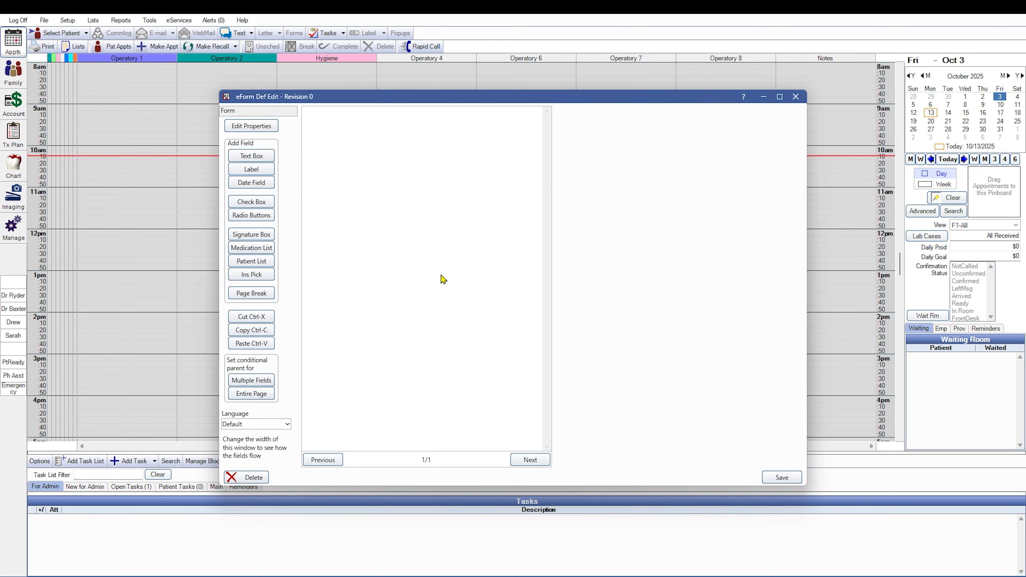
pyautogui.click(253, 127)
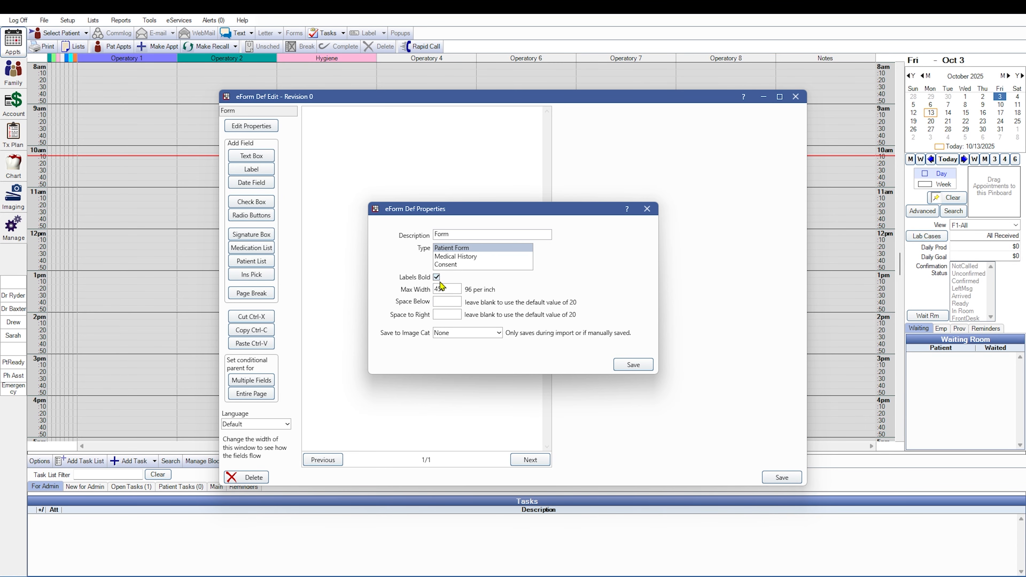
pyautogui.moveTo(457, 289); pyautogui.dragTo(410, 288)
pyautogui.write('600')
pyautogui.click(633, 365)
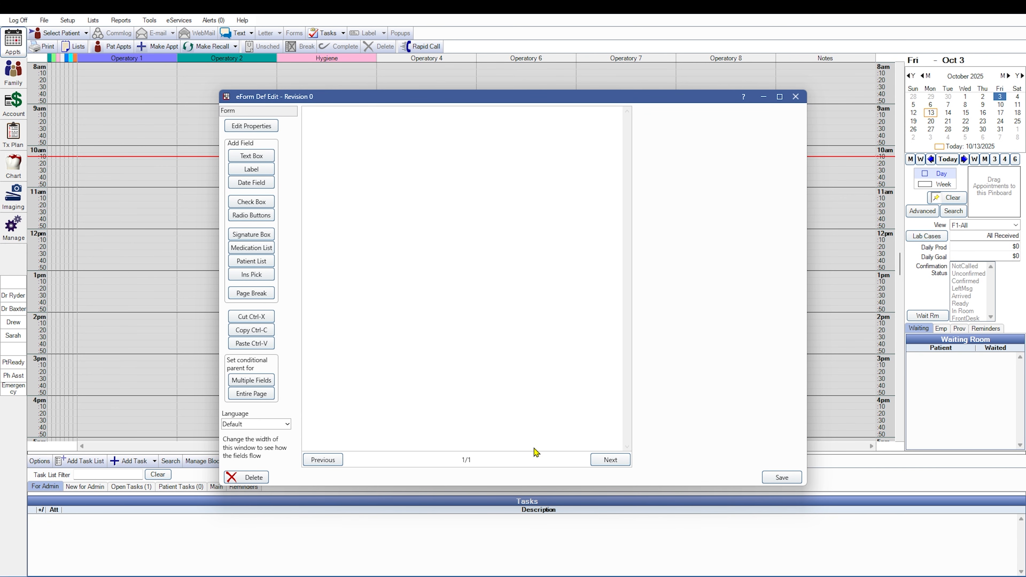
pyautogui.moveTo(807, 416); pyautogui.dragTo(701, 407)
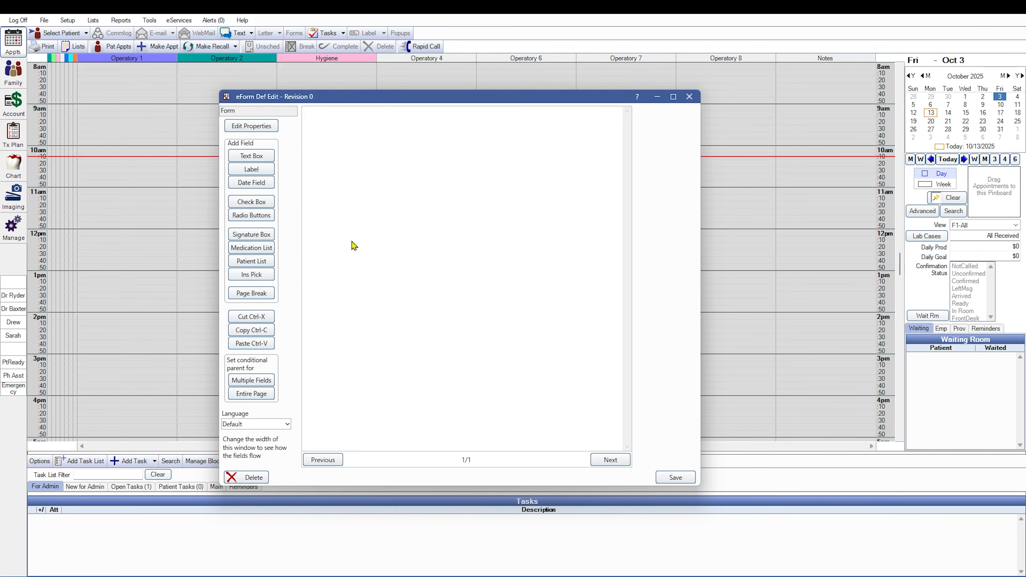
# Add a text box labelled First Name, linked to the FName database field, with a width of 300.
pyautogui.click(252, 159)
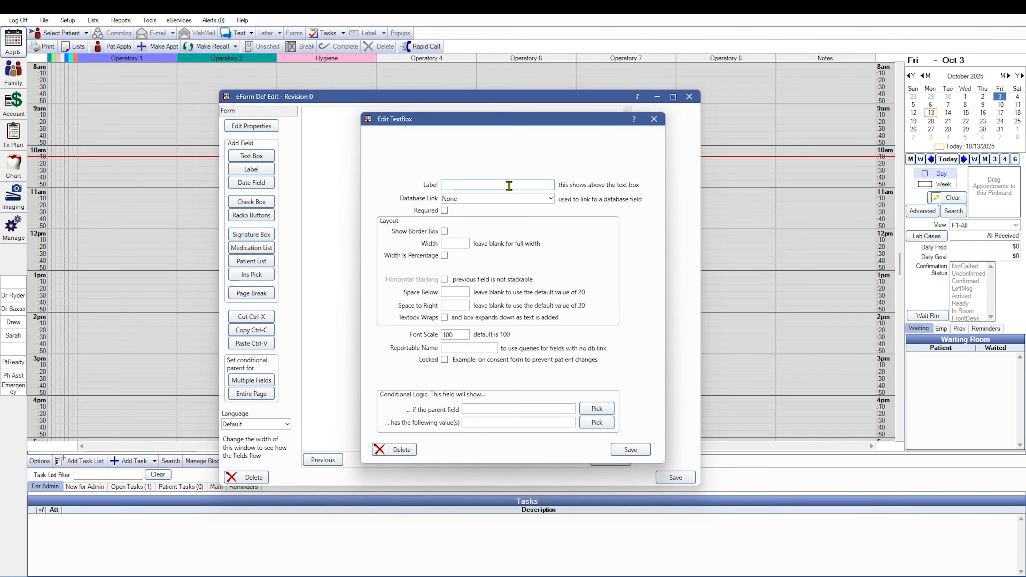
pyautogui.write('First Name')
pyautogui.click(487, 201)
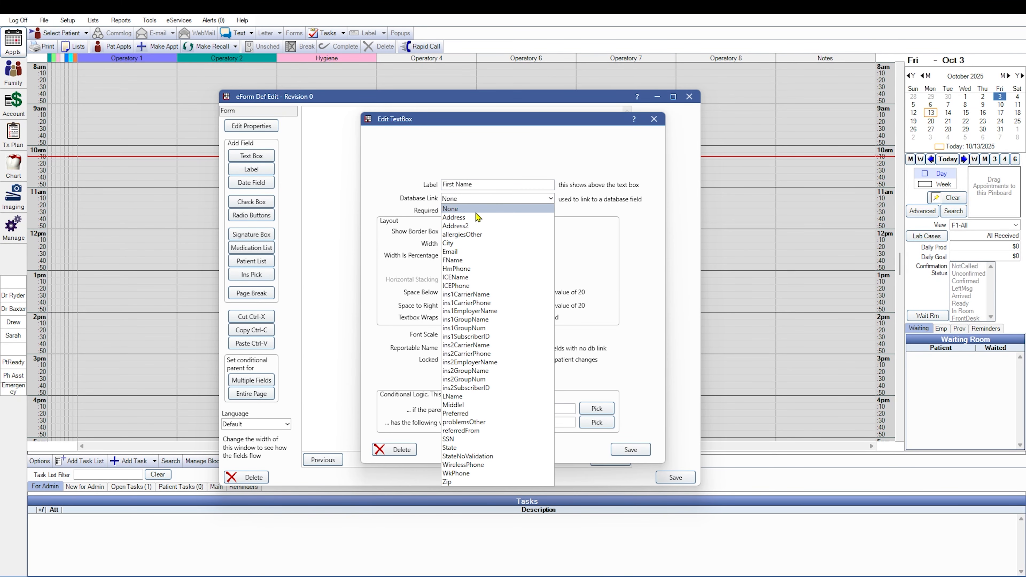
pyautogui.click(463, 262)
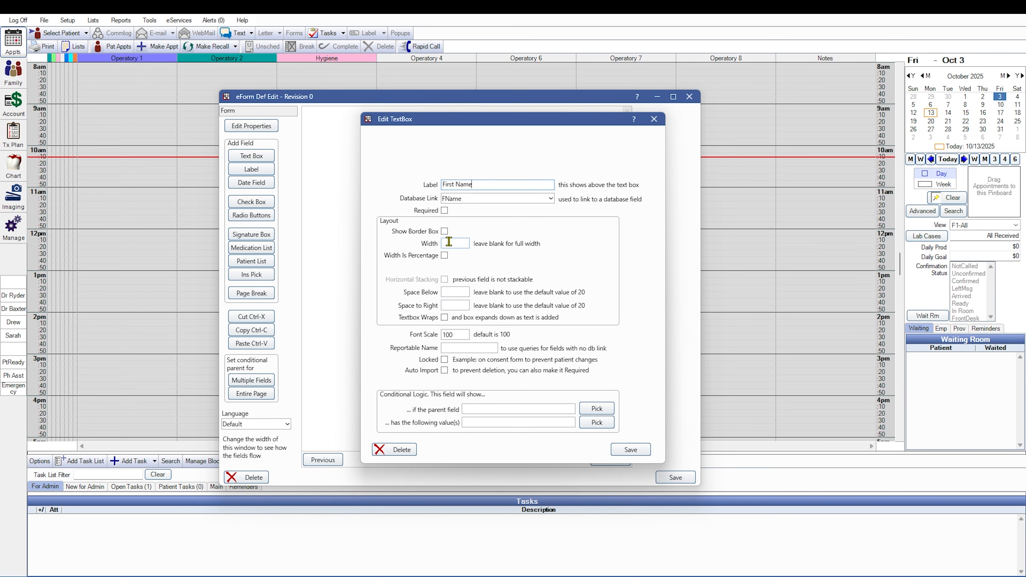
pyautogui.click(449, 242)
pyautogui.write('300')
pyautogui.click(634, 450)
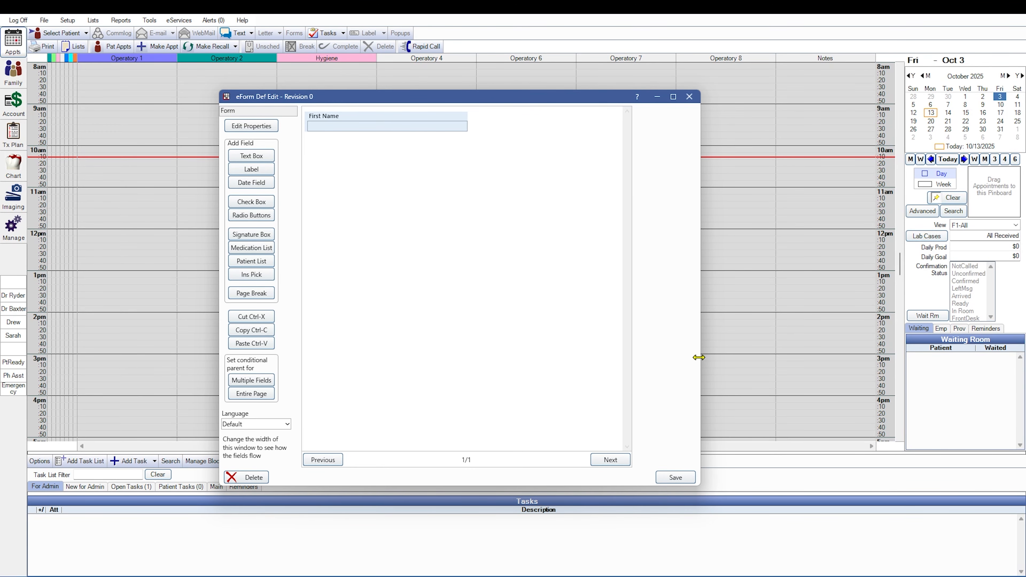
pyautogui.moveTo(699, 358); pyautogui.dragTo(657, 389)
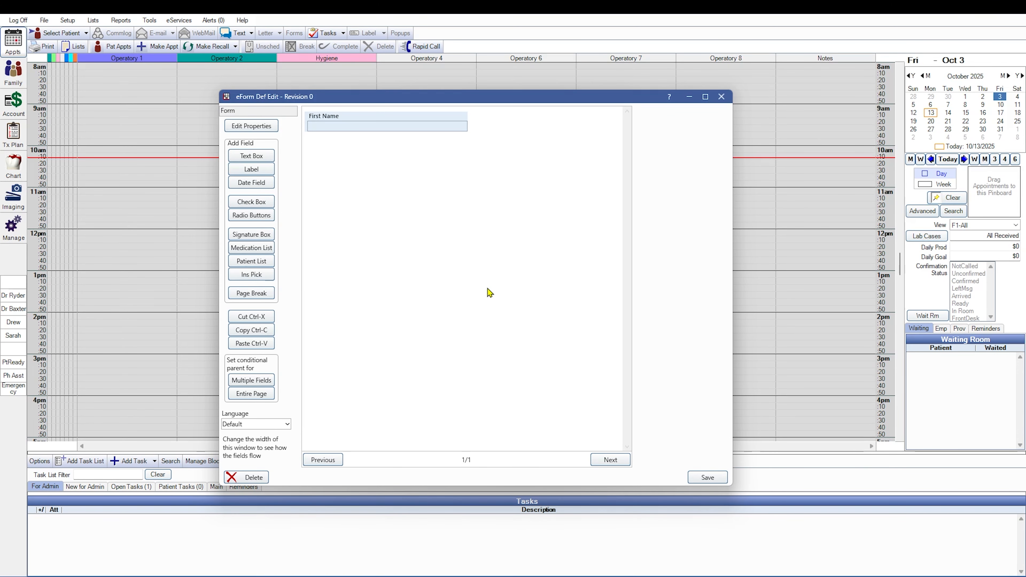
# Make the First Name text box's width a percentage and save the field.
pyautogui.doubleClick(345, 119)
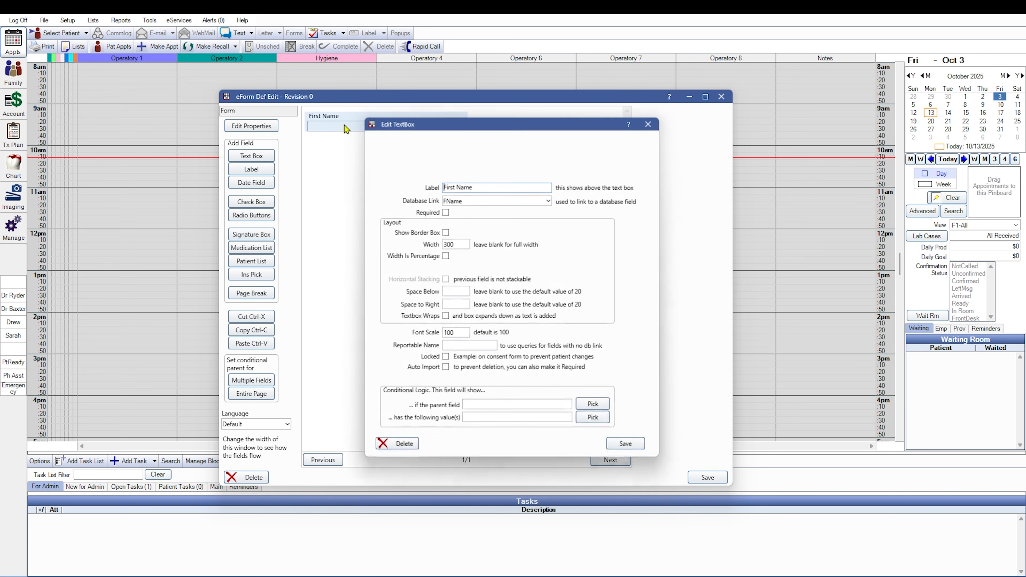
pyautogui.click(445, 256)
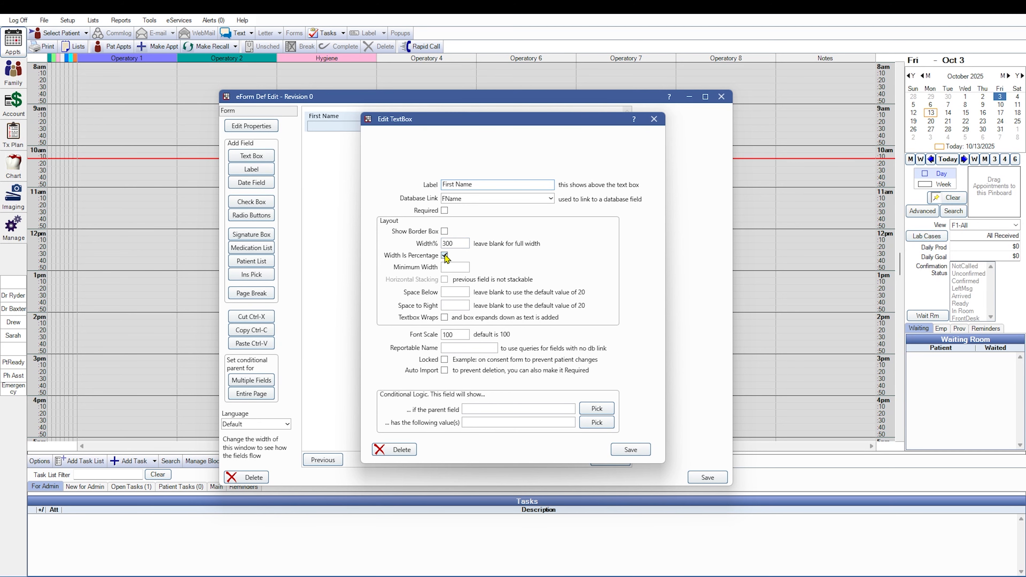
pyautogui.click(445, 255)
pyautogui.click(445, 255)
pyautogui.click(632, 451)
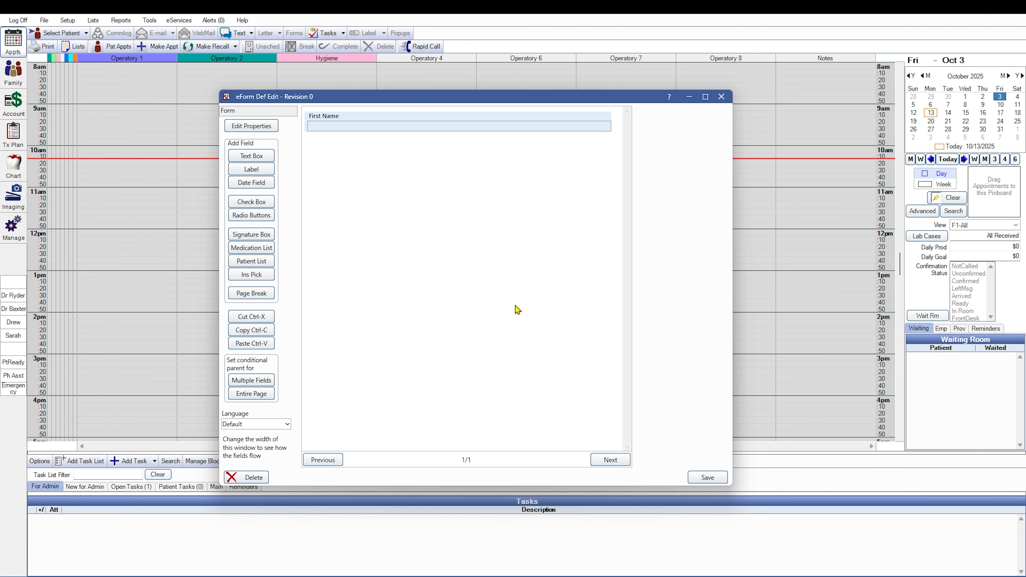
# Set the First Name text box's width to 50 percent and check the layout at a narrower window width.
pyautogui.doubleClick(425, 125)
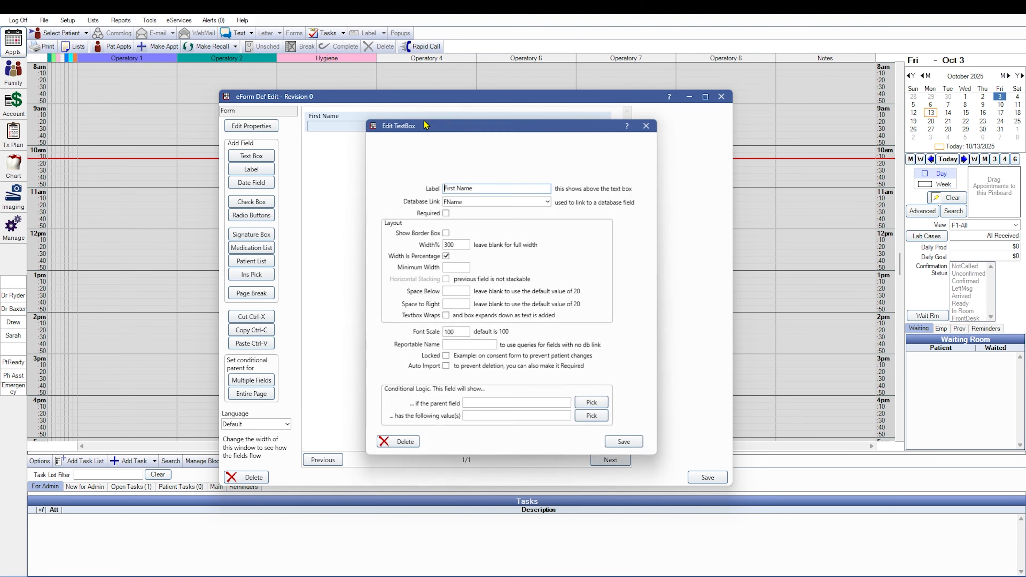
pyautogui.doubleClick(450, 244)
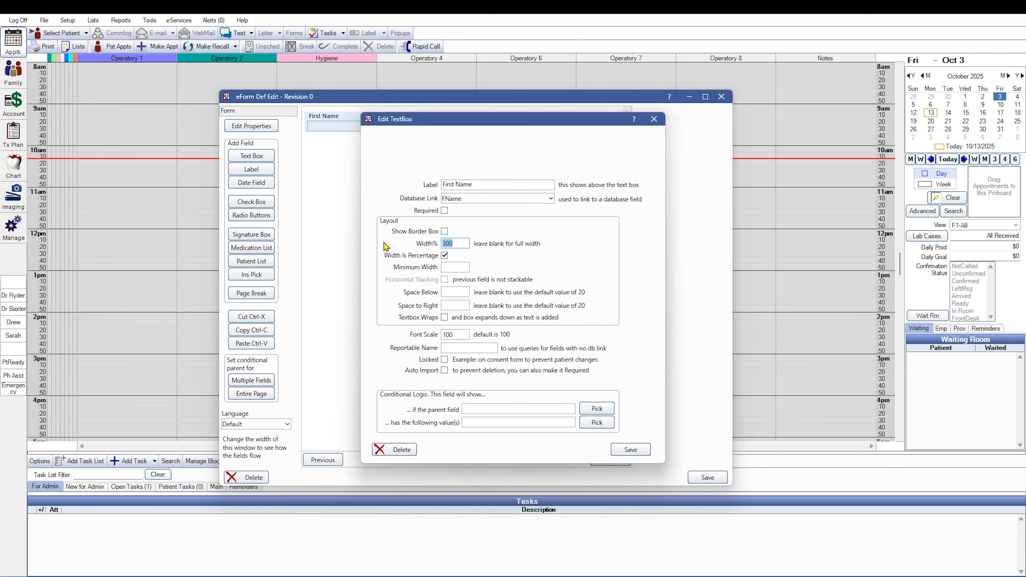
pyautogui.write('50')
pyautogui.click(631, 450)
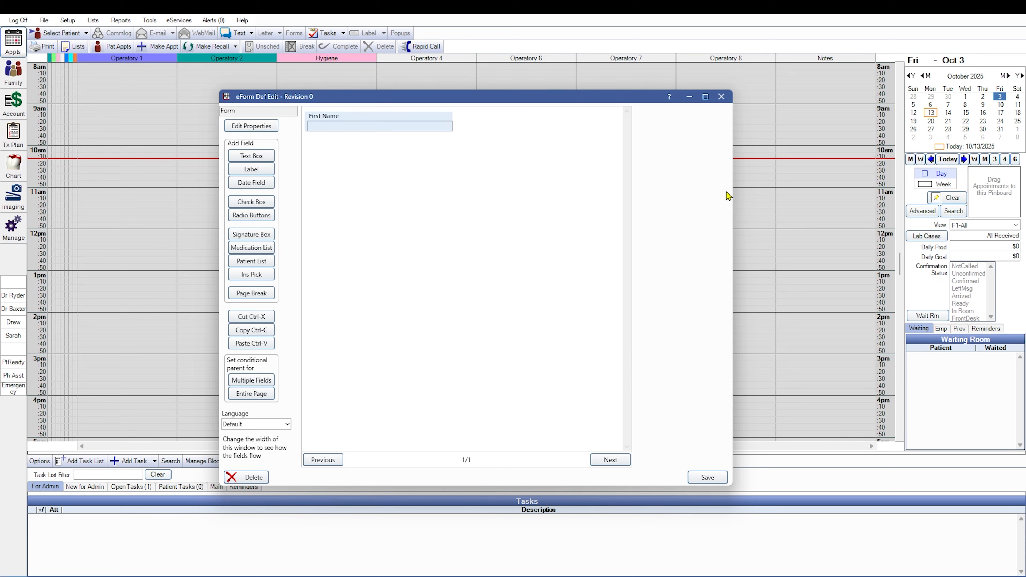
pyautogui.moveTo(732, 196); pyautogui.dragTo(708, 259)
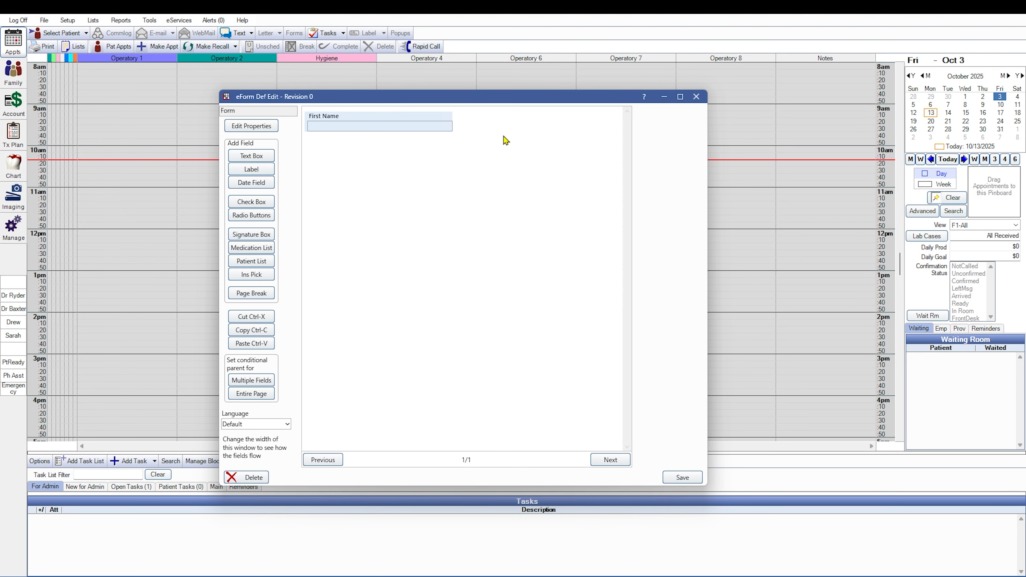
# Add a text box labelled Last Name, linked to the LName database field, with a width of 50 percent.
pyautogui.click(238, 156)
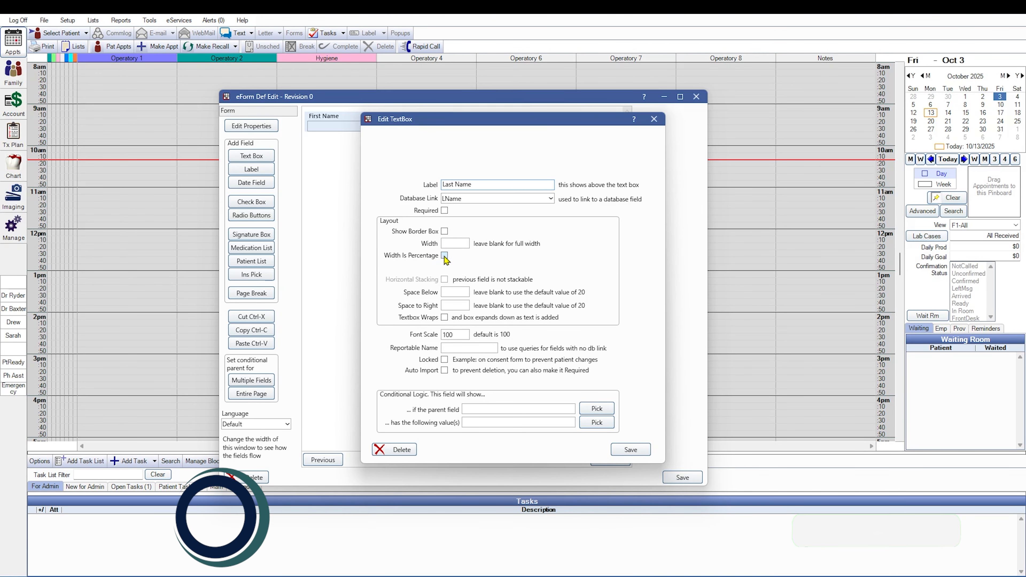
pyautogui.click(445, 256)
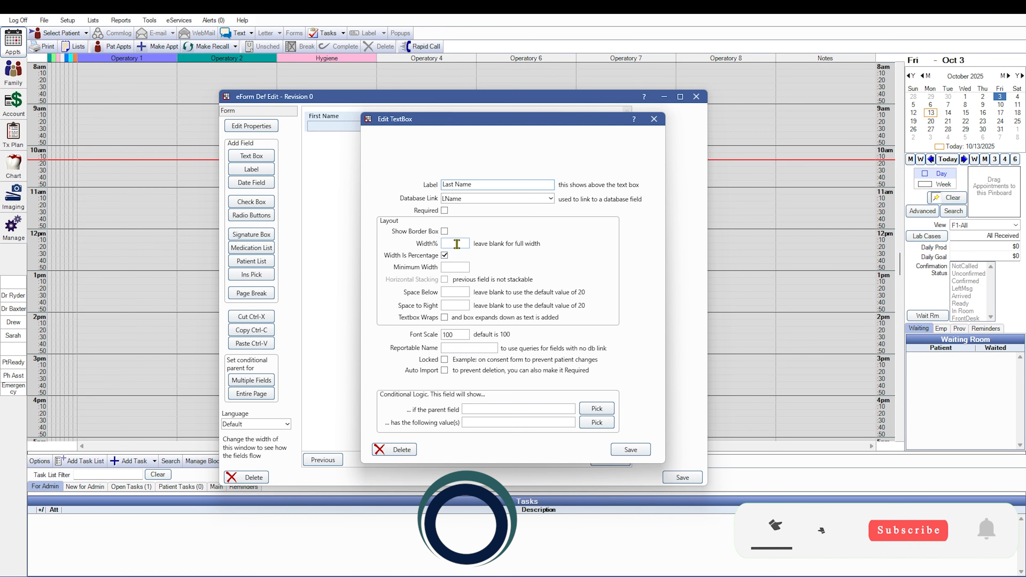
pyautogui.click(457, 245)
pyautogui.write('50')
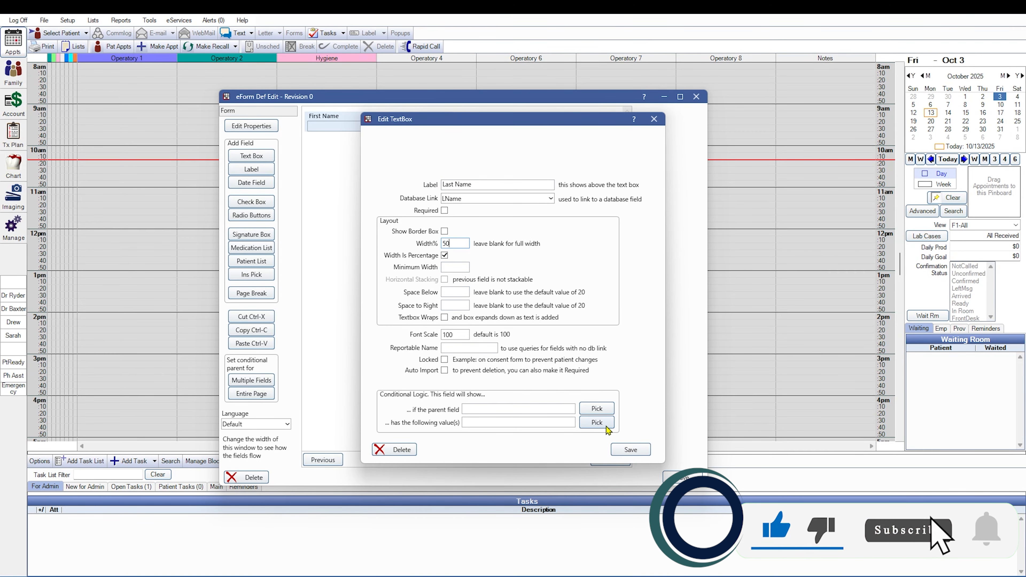
pyautogui.click(632, 452)
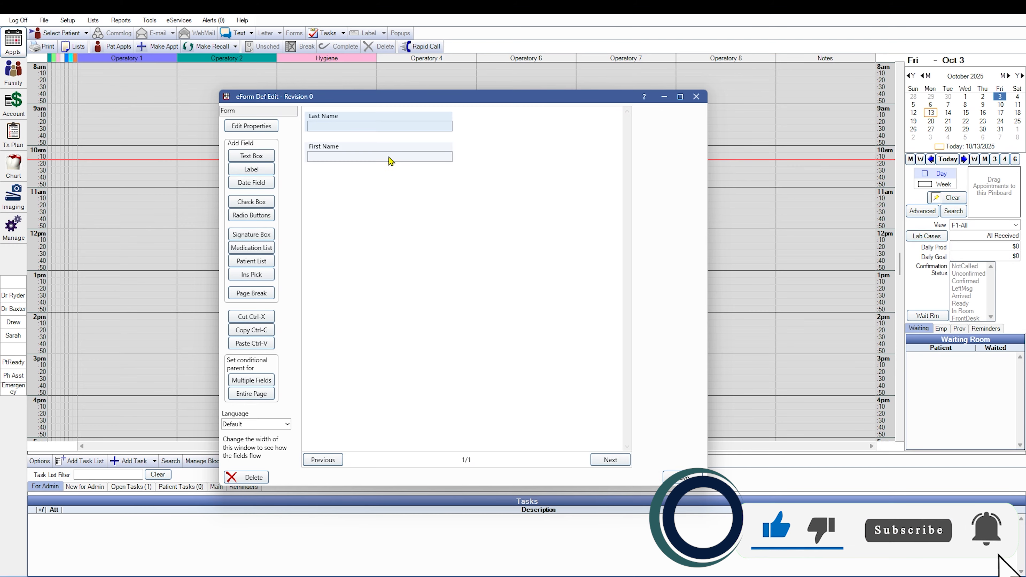
# Move the Last Name field below First Name and stack it horizontally with the previous field.
pyautogui.moveTo(363, 121); pyautogui.dragTo(351, 168)
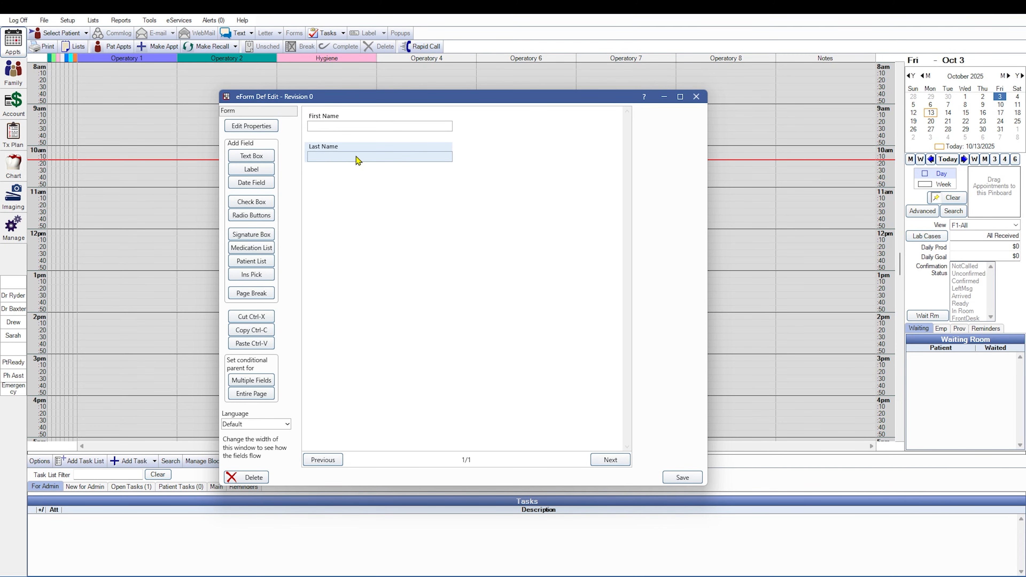
pyautogui.doubleClick(359, 161)
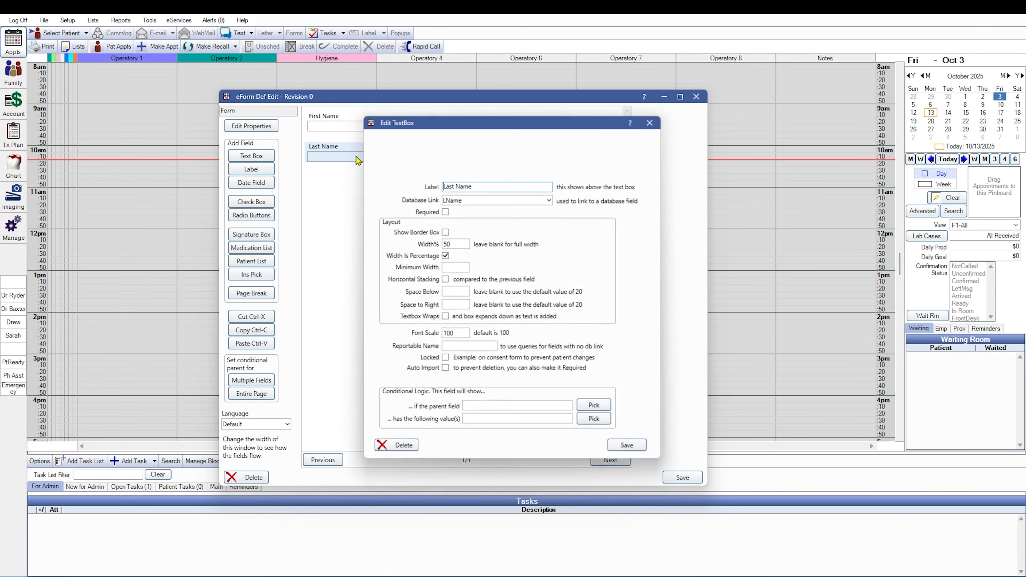
pyautogui.click(446, 280)
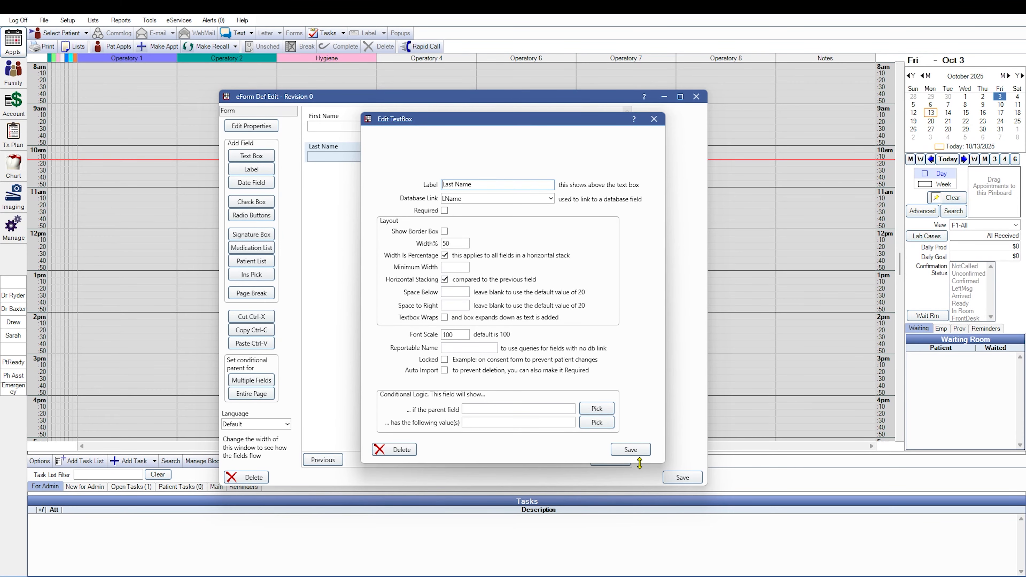
pyautogui.click(638, 450)
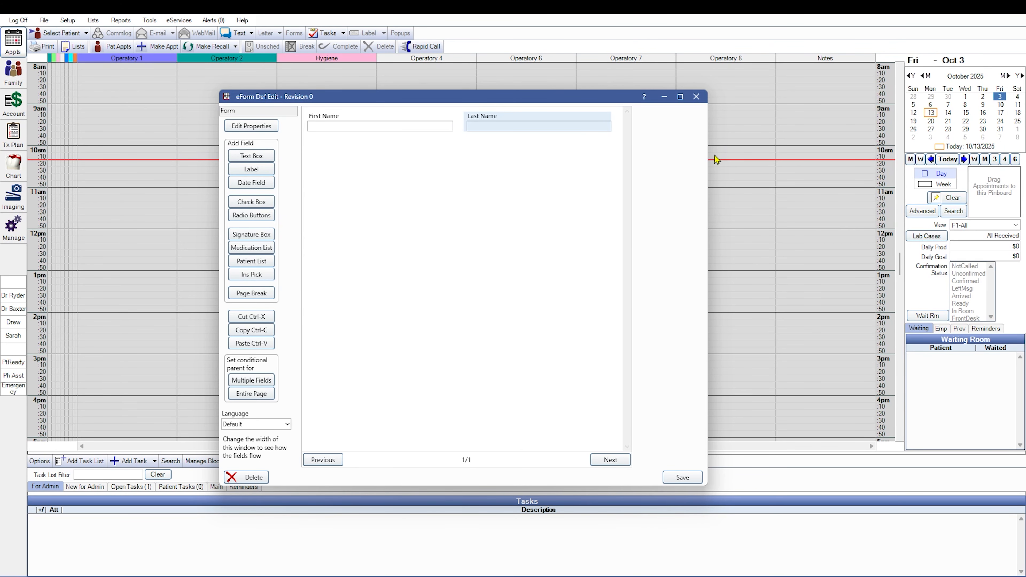
pyautogui.moveTo(707, 160); pyautogui.dragTo(663, 185)
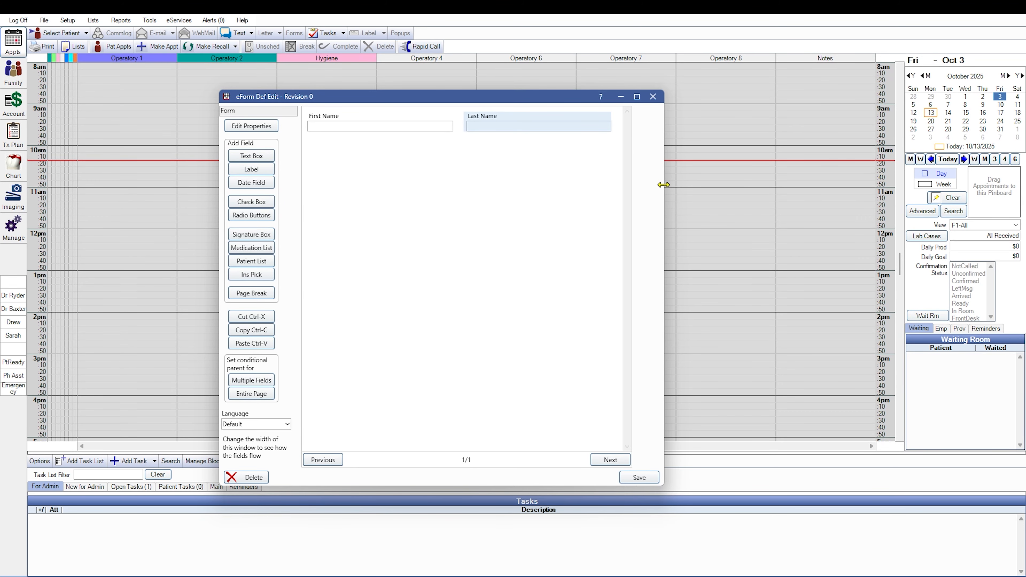
pyautogui.moveTo(663, 184); pyautogui.dragTo(673, 185)
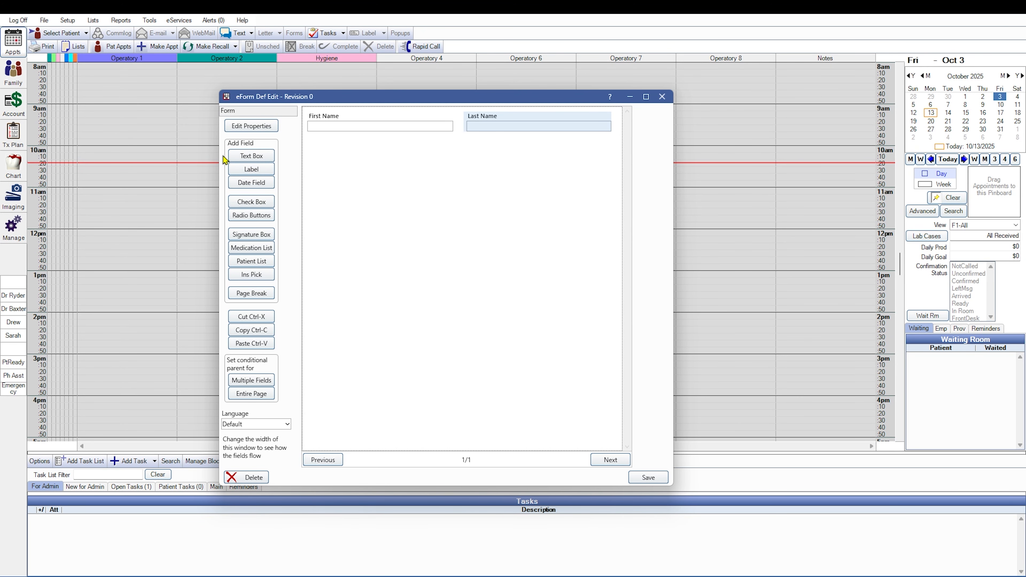
# Add a text box labelled Preferred Name, linked to the Preferred database field, with a width of 100 percent.
pyautogui.click(244, 158)
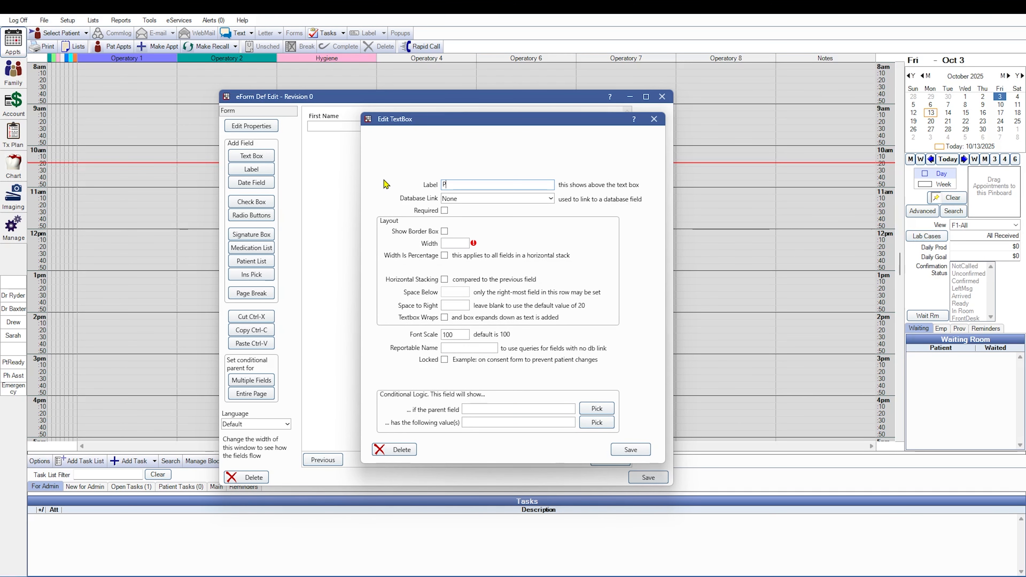
pyautogui.write('Preferred Name')
pyautogui.click(541, 199)
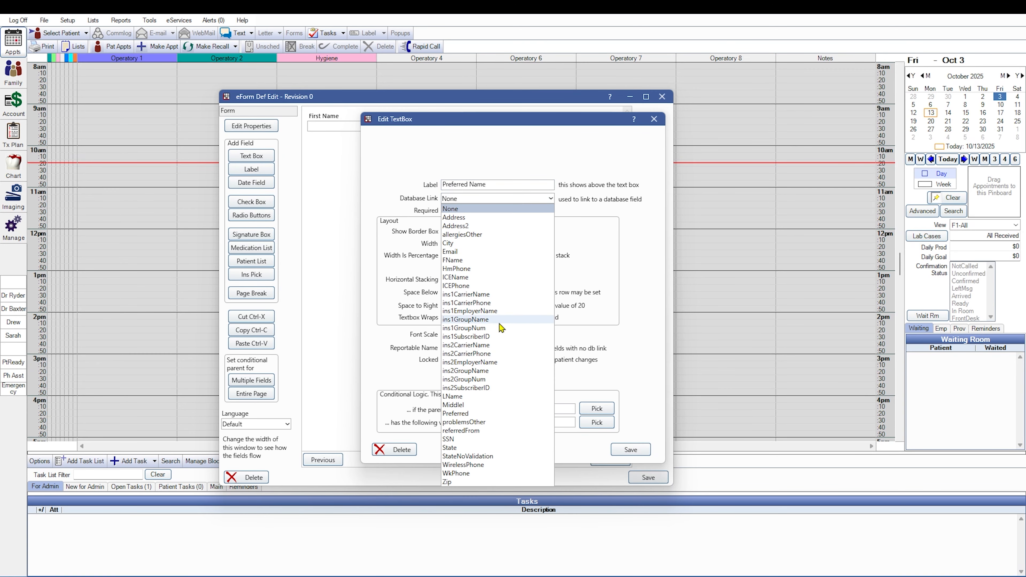
pyautogui.click(464, 415)
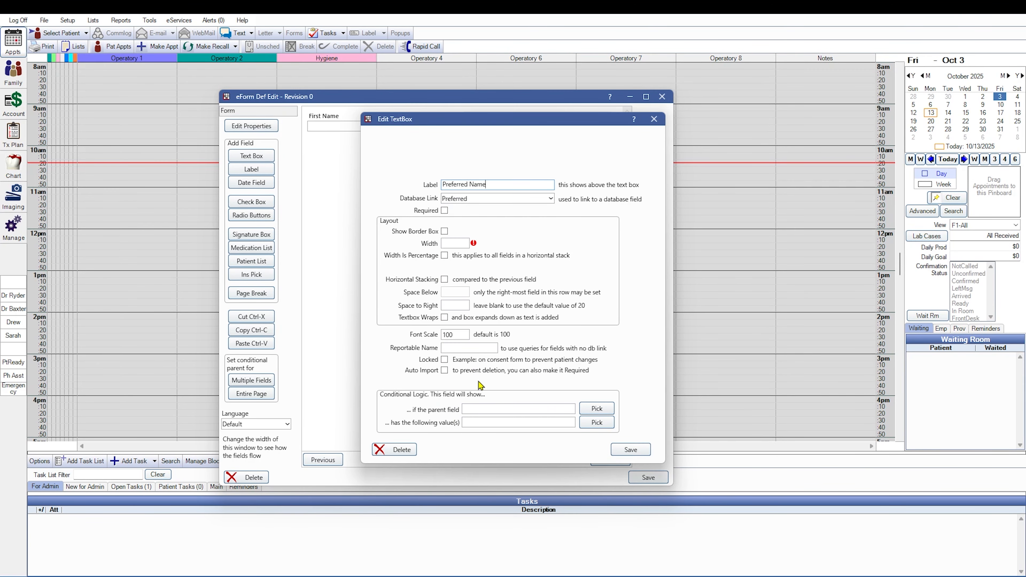
pyautogui.click(445, 256)
pyautogui.click(450, 243)
pyautogui.write('100')
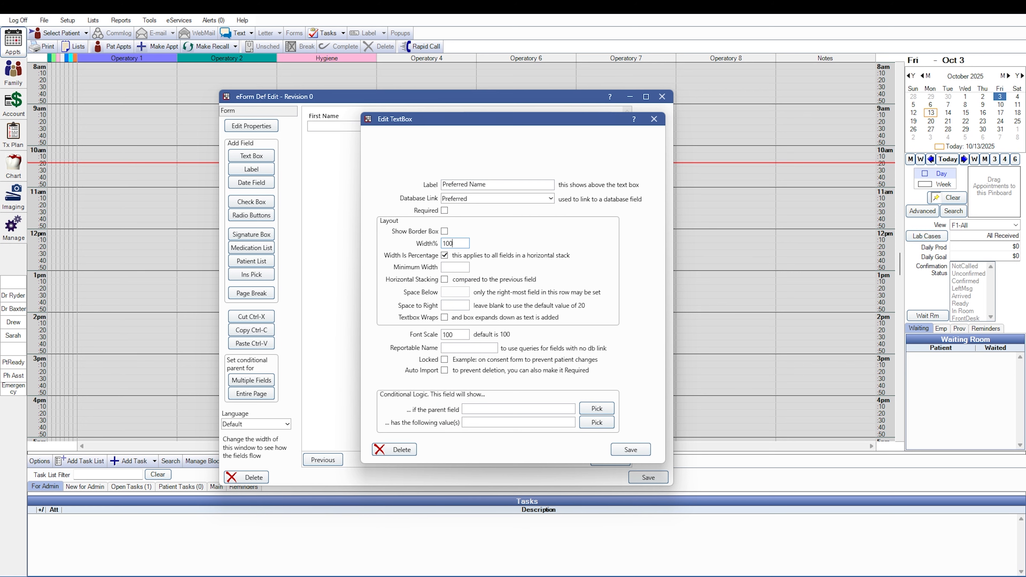
pyautogui.click(618, 452)
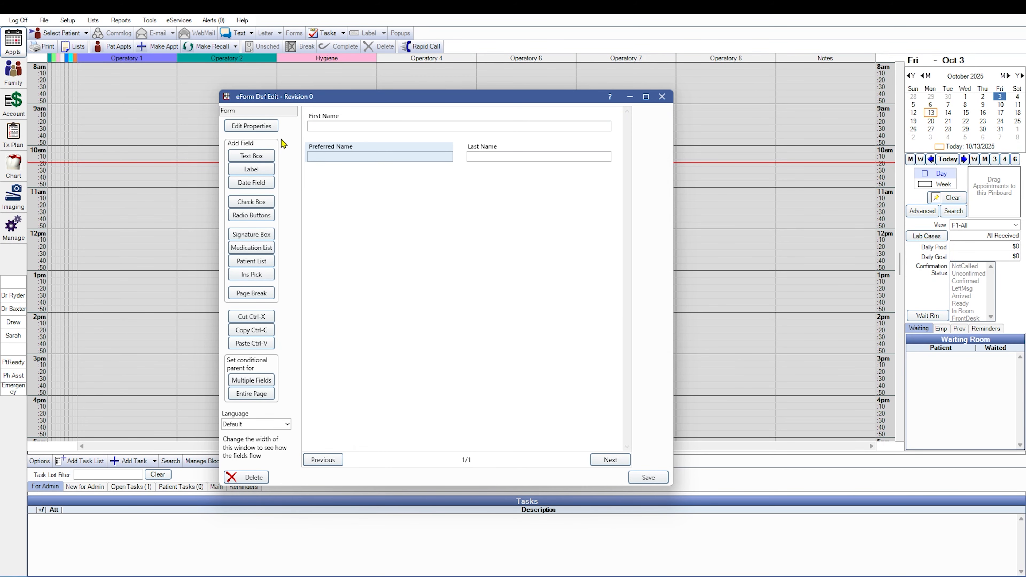
# Rearrange the fields into one row ordered First Name, Preferred Name, Last Name.
pyautogui.moveTo(515, 130); pyautogui.dragTo(622, 136)
pyautogui.moveTo(335, 164); pyautogui.dragTo(620, 128)
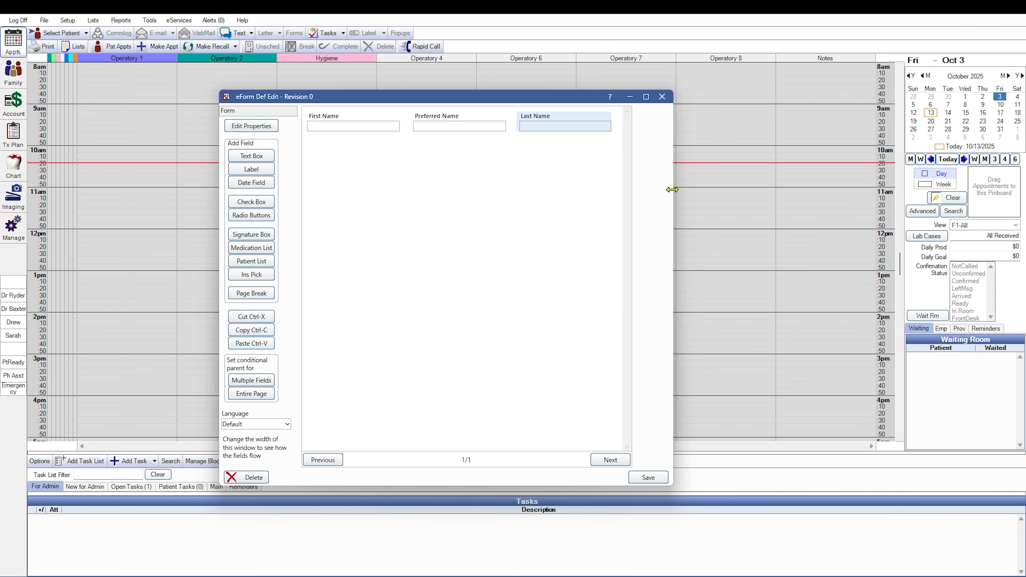
pyautogui.moveTo(673, 190); pyautogui.dragTo(658, 207)
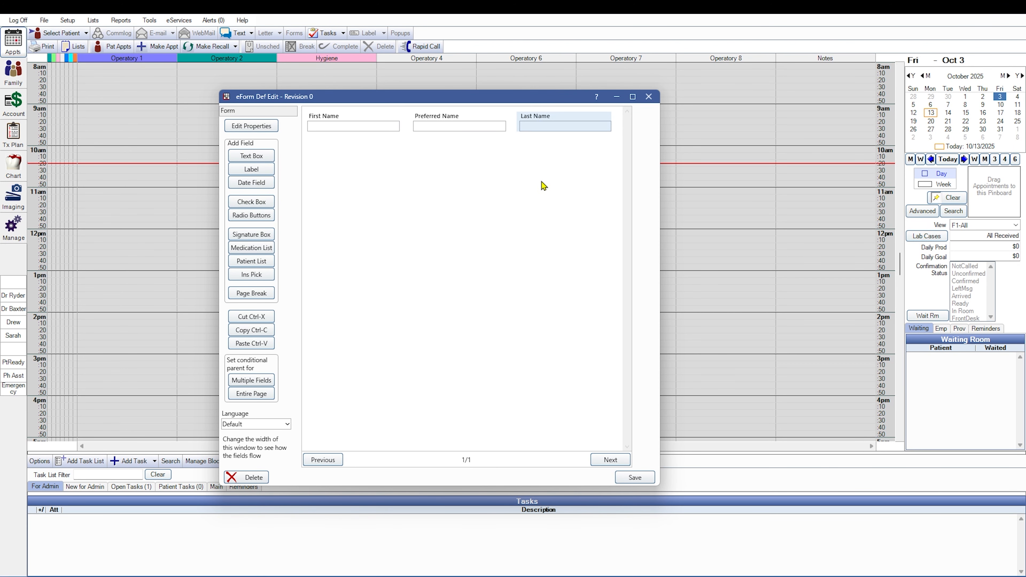
# Change the Preferred Name field to Middle Initial, linked to MiddleI at 50 percent width, and check how the row flows in a narrower window.
pyautogui.doubleClick(447, 127)
pyautogui.moveTo(486, 184); pyautogui.dragTo(294, 182)
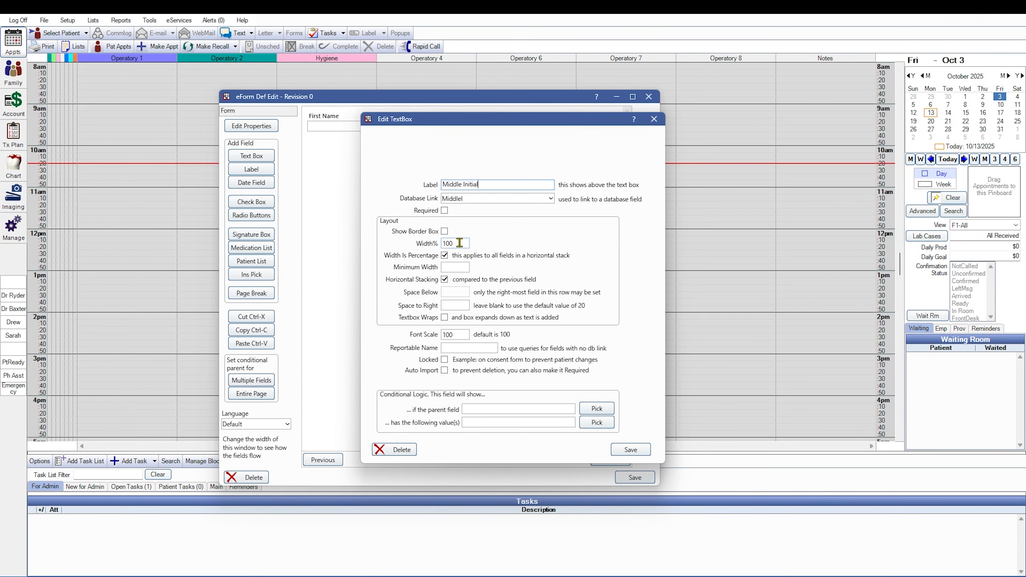
pyautogui.moveTo(460, 243); pyautogui.dragTo(409, 244)
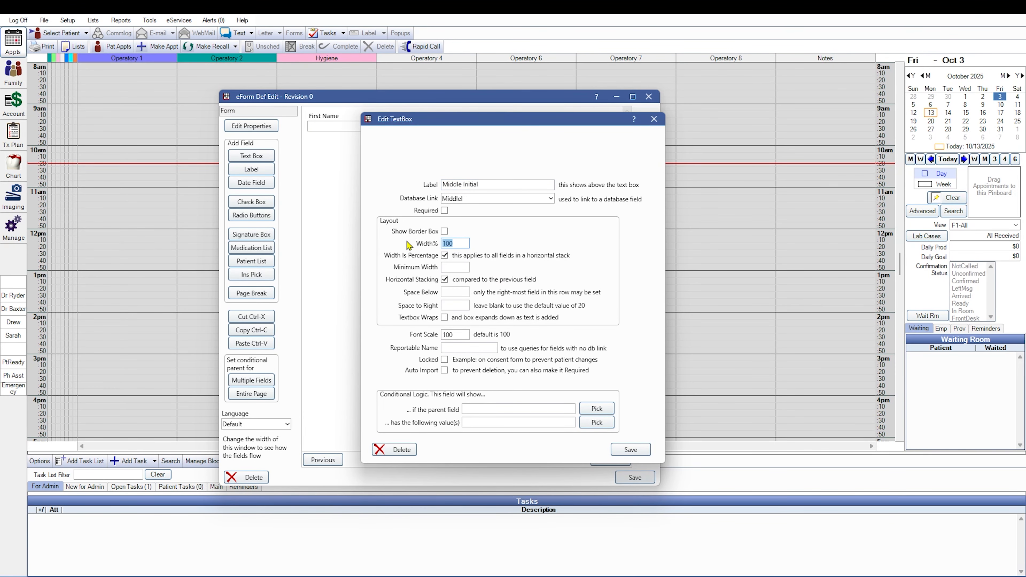
pyautogui.write('50')
pyautogui.click(640, 452)
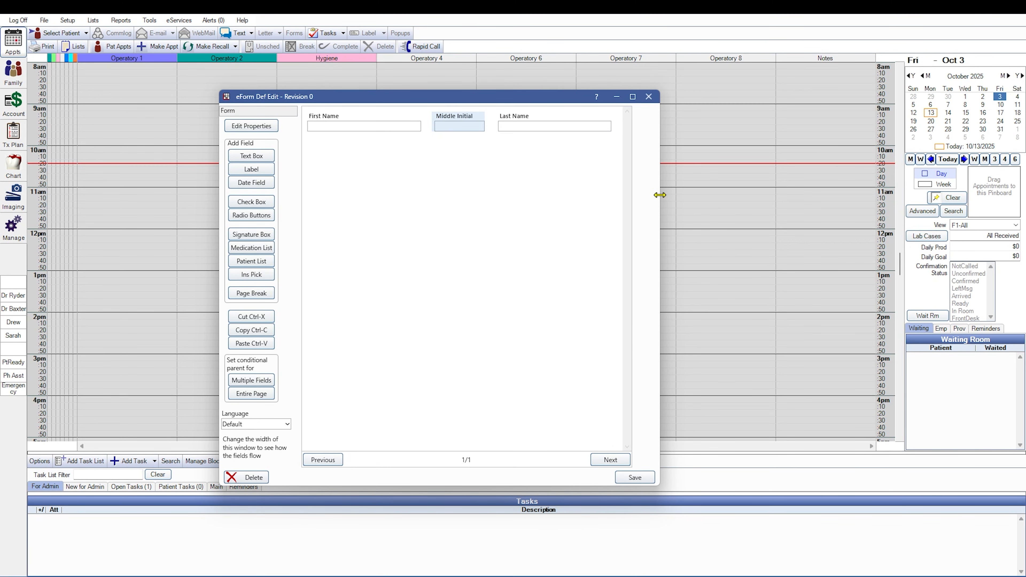
pyautogui.moveTo(659, 193); pyautogui.dragTo(526, 217)
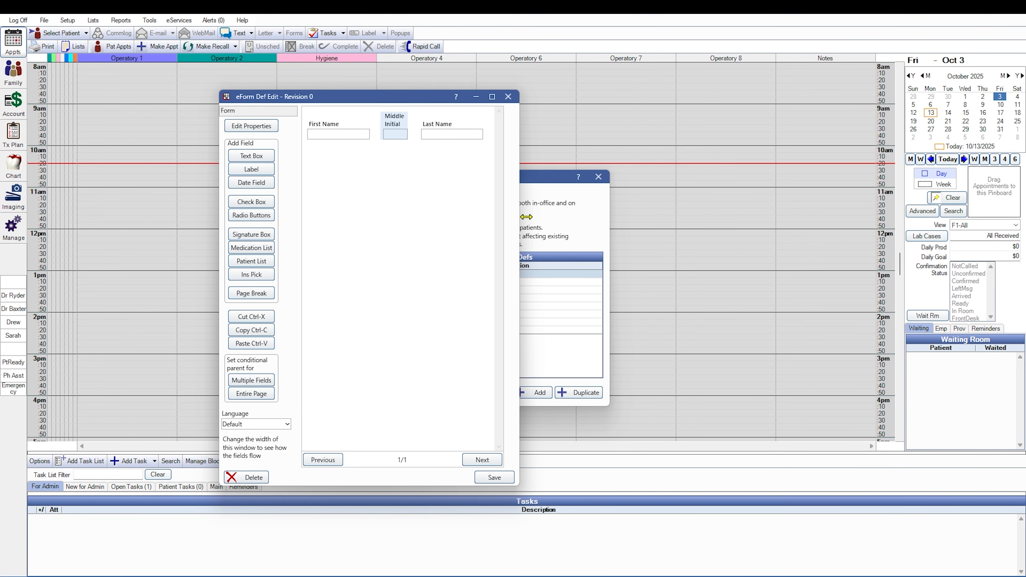